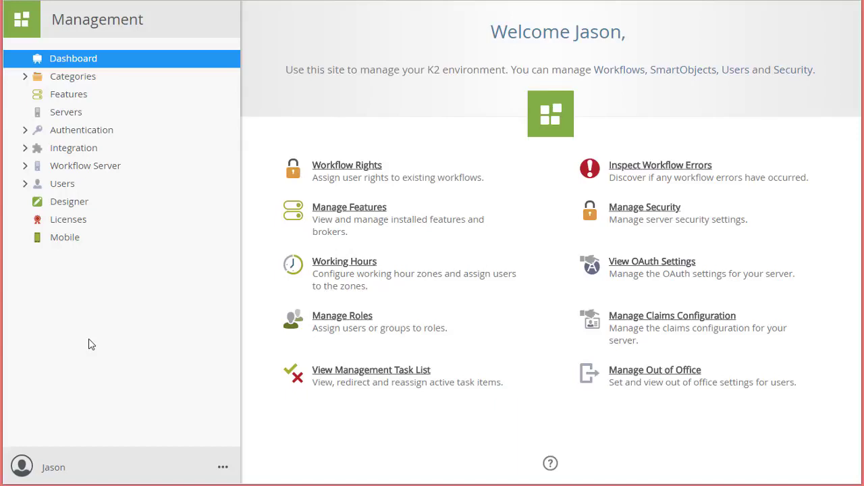
- Filter the Integration service types list by 'sql' and select SQL Server Service
{"action": "left_click", "coordinate": [24, 149]}
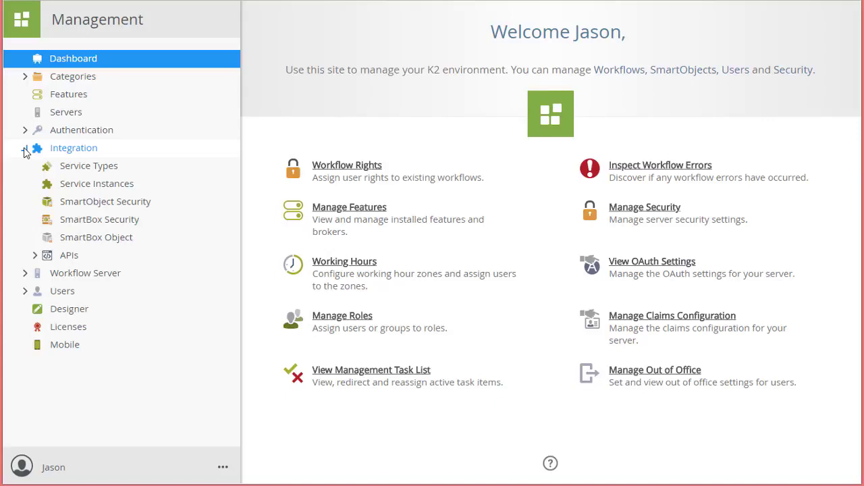
{"action": "left_click", "coordinate": [71, 169]}
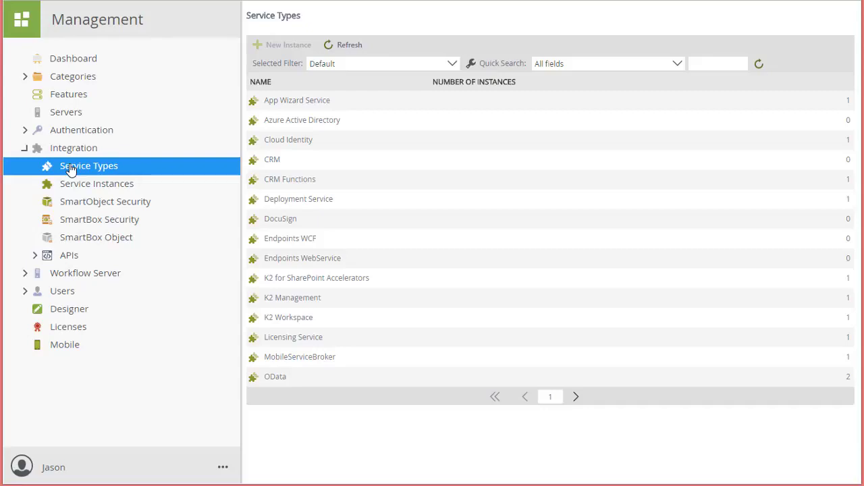
{"action": "left_click", "coordinate": [704, 63]}
{"action": "type", "text": "sql"}
{"action": "key", "text": "Return"}
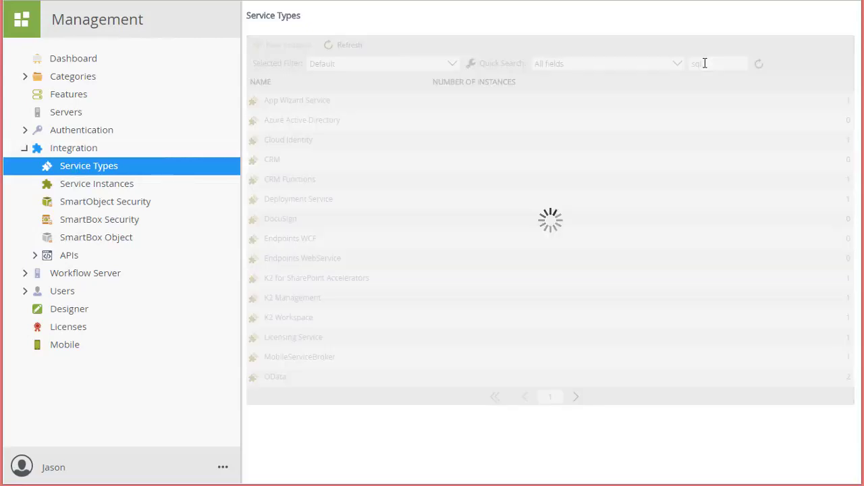
{"action": "left_click", "coordinate": [302, 102]}
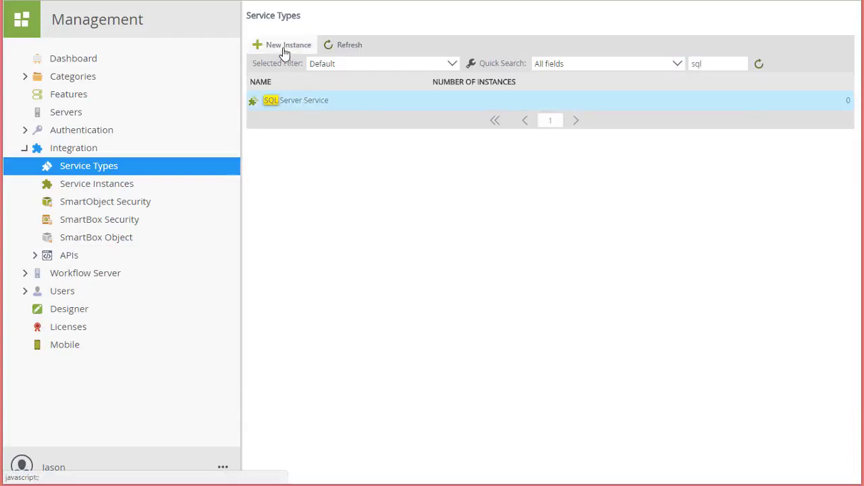
- Create a new SQL Server Service instance named 'K2 Tutorial SQL Database' with a K2 Tutorials sample database description
{"action": "left_click", "coordinate": [283, 46]}
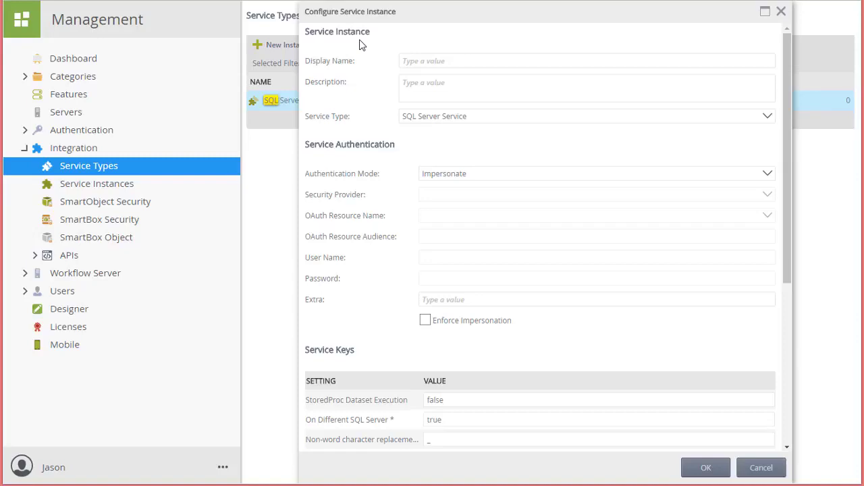
{"action": "left_click", "coordinate": [428, 60]}
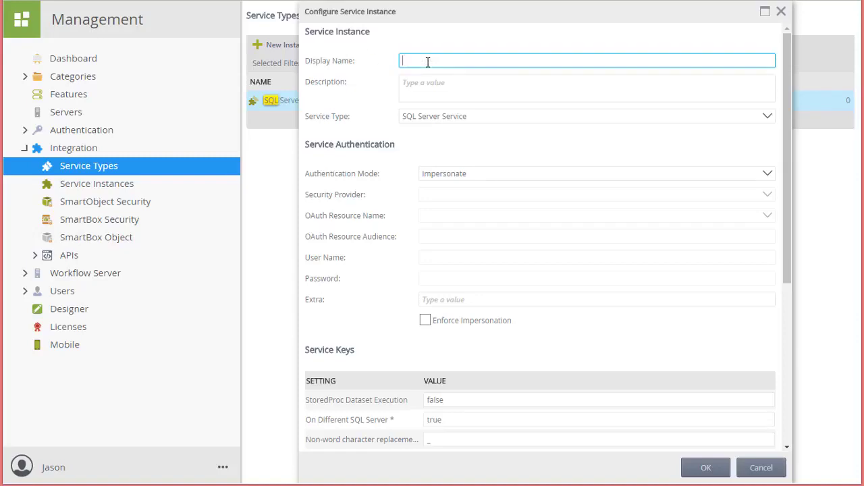
{"action": "type", "text": "K2 Tutorial SQL Database"}
{"action": "left_click", "coordinate": [438, 88]}
{"action": "type", "text": "Service Instance for the sample database used for K2 Tutorials."}
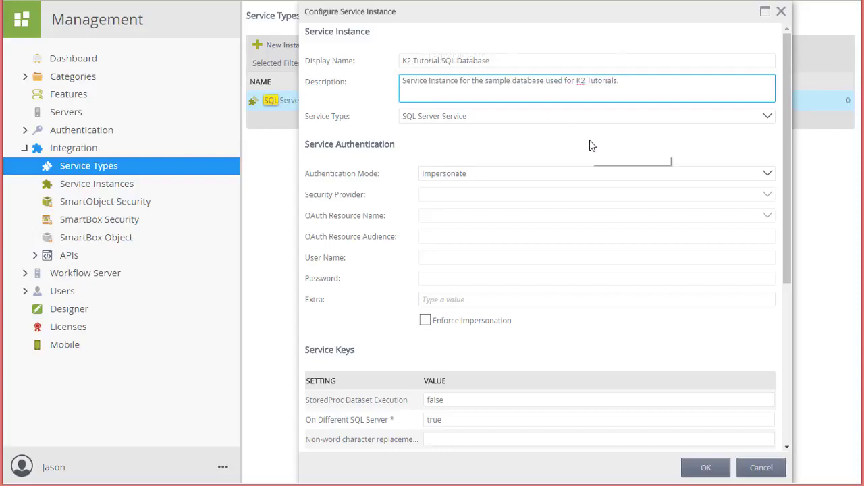
{"action": "left_click", "coordinate": [768, 174]}
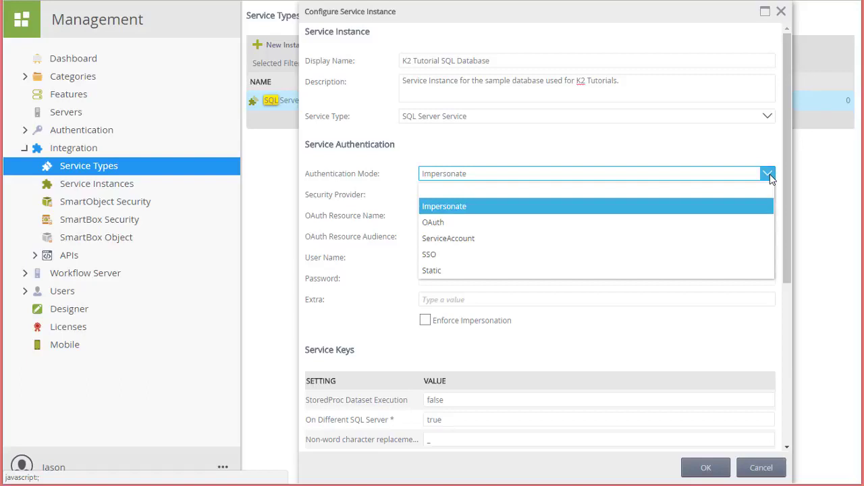
- Choose Static authentication, then enter the SQL login's user name and password
{"action": "left_click", "coordinate": [459, 271]}
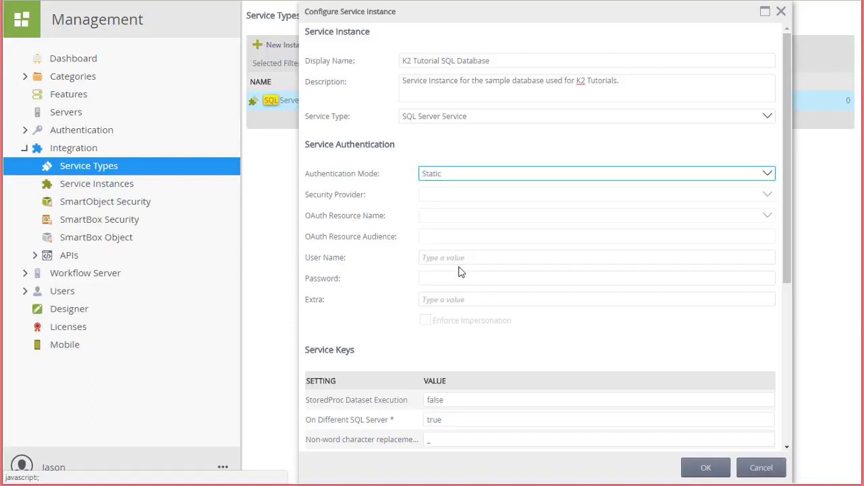
{"action": "left_click", "coordinate": [464, 258]}
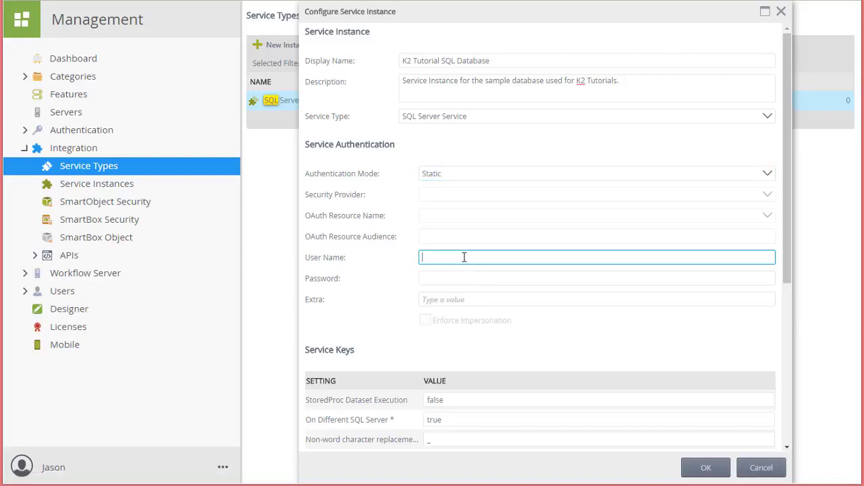
{"action": "type", "text": "K2LearningUser"}
{"action": "key", "text": "Tab"}
{"action": "type", "text": "K2LearningUser"}
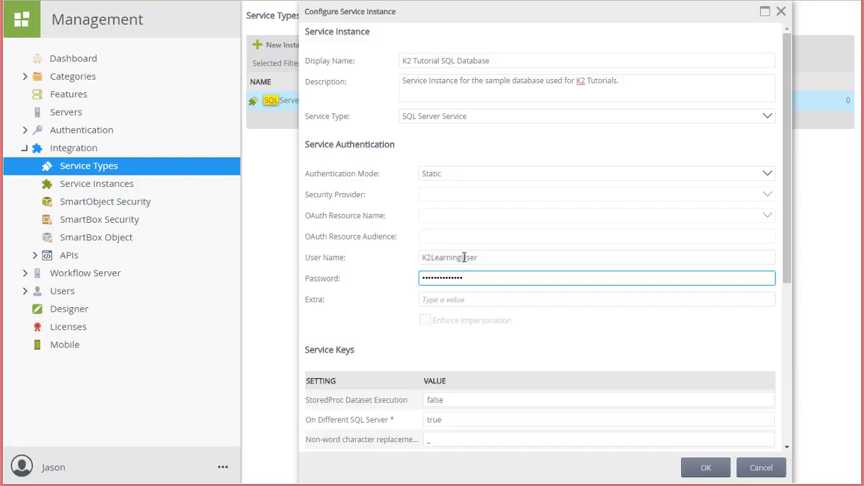
{"action": "left_click_drag", "start_coordinate": [786, 232], "coordinate": [781, 395]}
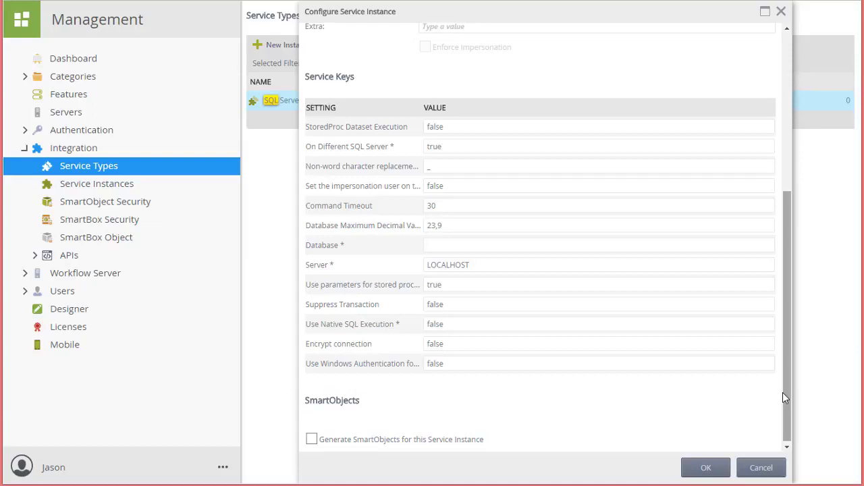
- Set Command Timeout to 90 and Database to K2Learning, replace LOCALHOST with the Azure host, and save
{"action": "left_click", "coordinate": [540, 147]}
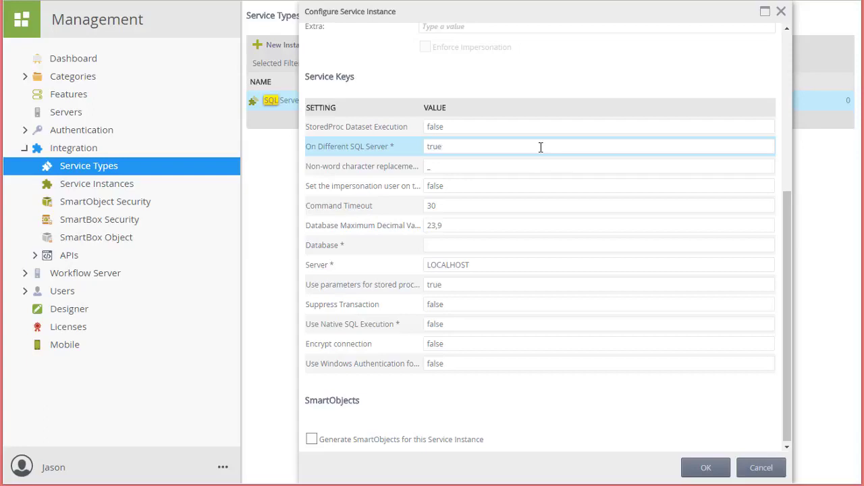
{"action": "left_click", "coordinate": [424, 205]}
{"action": "type", "text": "90"}
{"action": "left_click", "coordinate": [450, 243]}
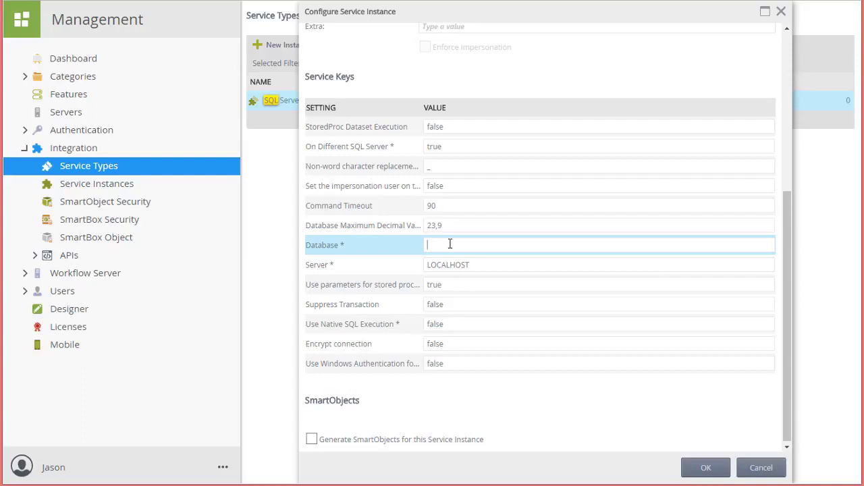
{"action": "type", "text": "K2Learning"}
{"action": "left_click_drag", "start_coordinate": [478, 266], "coordinate": [396, 274]}
{"action": "type", "text": "uh8ydarb4m.database.windows.net"}
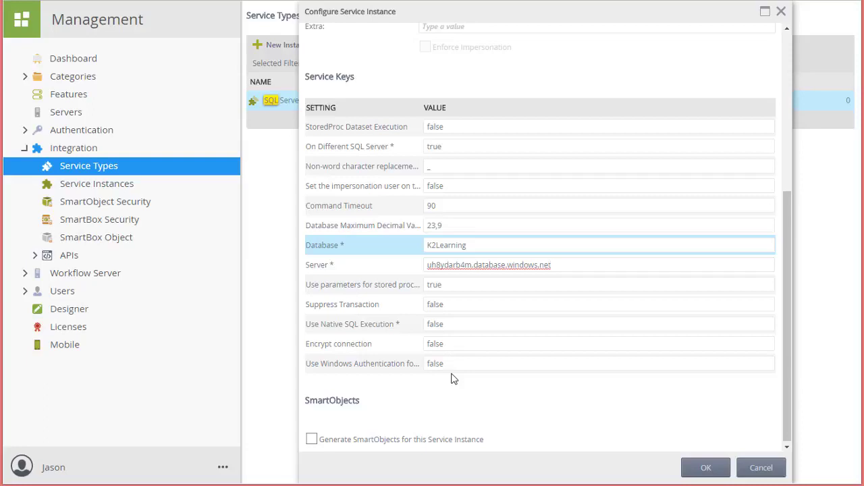
{"action": "left_click", "coordinate": [694, 467]}
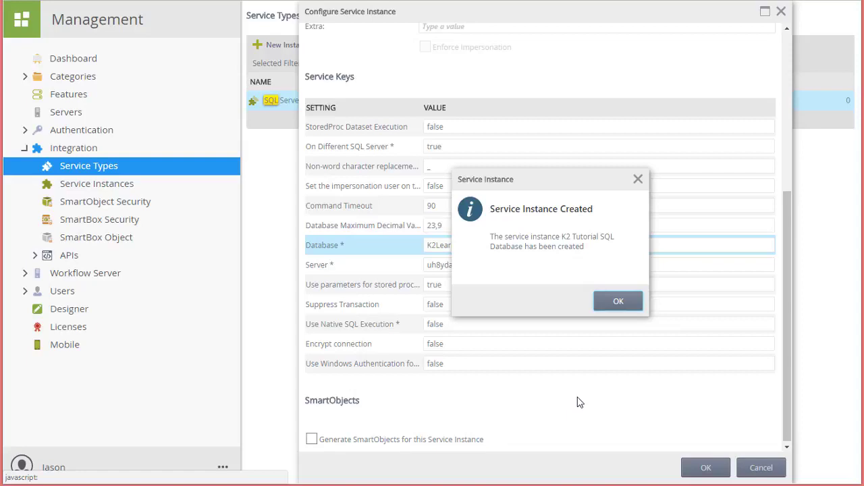
- Select the K2 Tutorial SQL Database service instance and launch Generate SmartObjects for it
{"action": "left_click", "coordinate": [615, 303]}
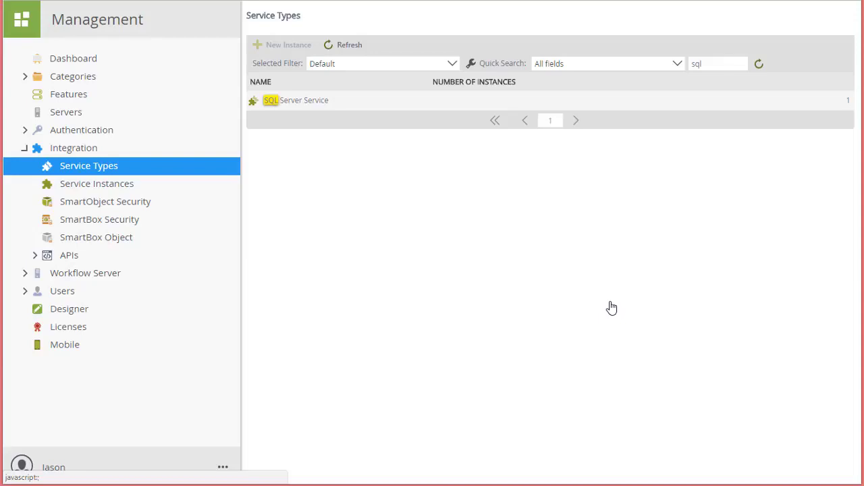
{"action": "left_click", "coordinate": [120, 190]}
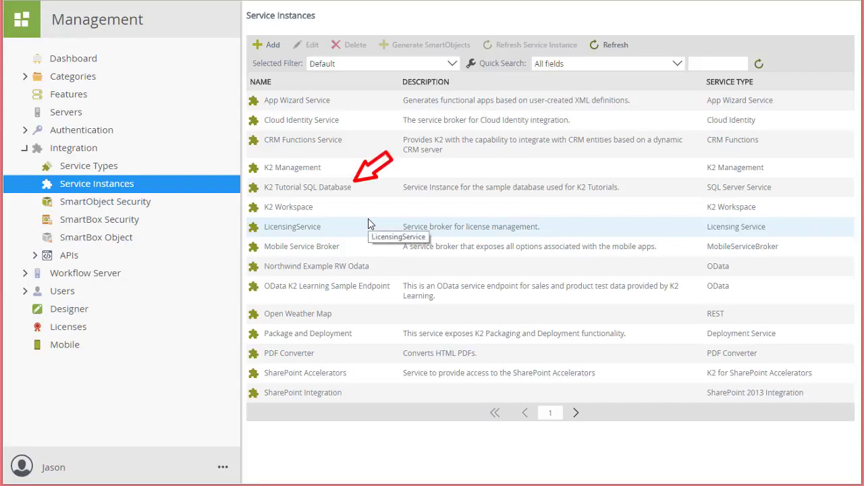
{"action": "left_click", "coordinate": [446, 187]}
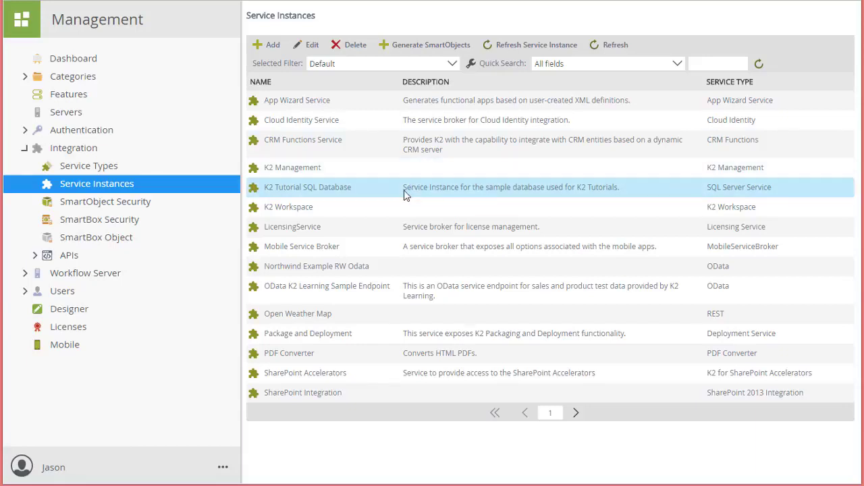
{"action": "left_click", "coordinate": [416, 48]}
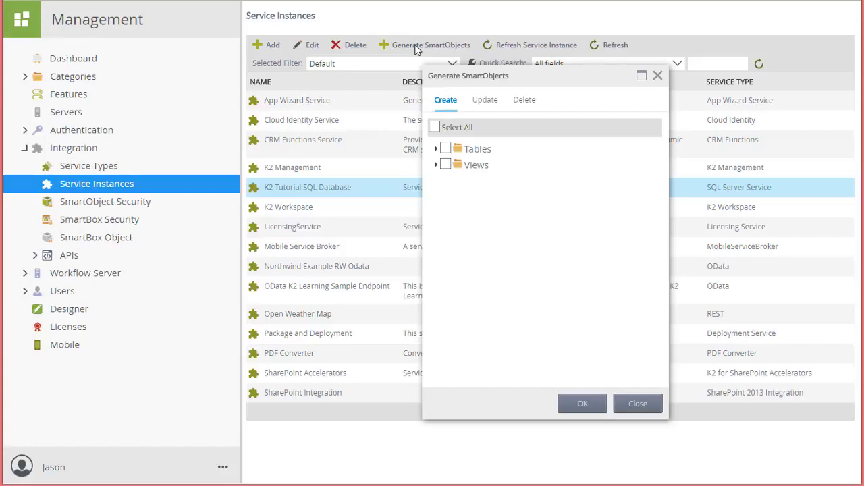
- Tick only the [Finance].[ExpenseCategory] table under Tables and generate its SmartObject
{"action": "left_click", "coordinate": [437, 149]}
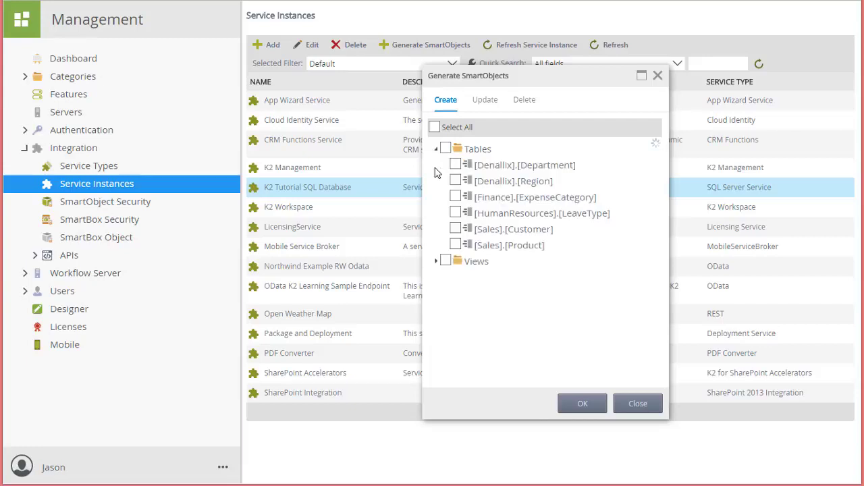
{"action": "left_click", "coordinate": [436, 262]}
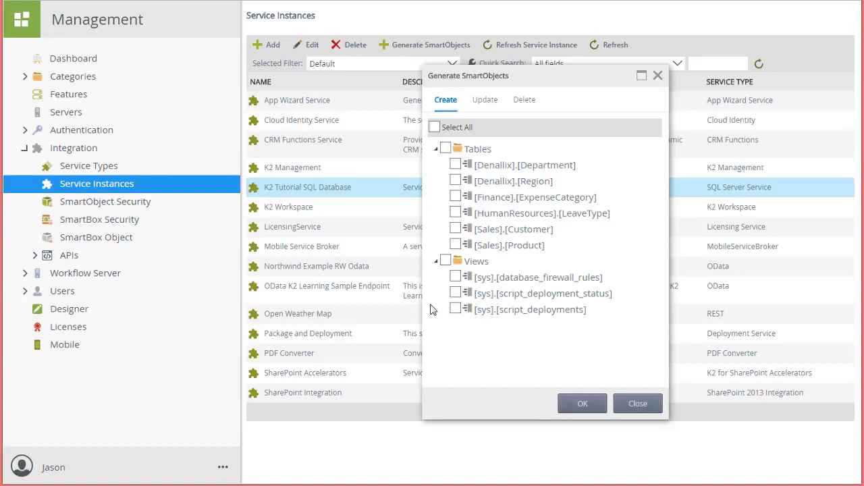
{"action": "left_click", "coordinate": [455, 197]}
{"action": "left_click", "coordinate": [575, 408]}
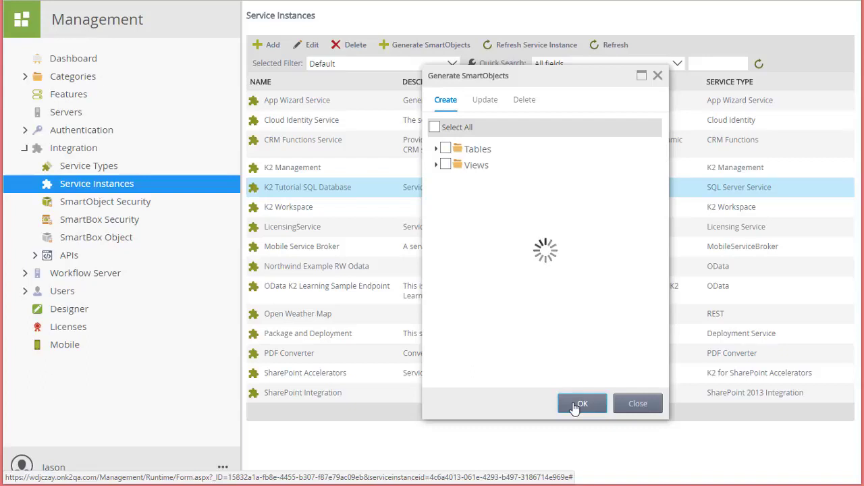
- Expand Categories through SQL Server Service > K2 Tutorial SQL Database > Tables
{"action": "left_click", "coordinate": [24, 77]}
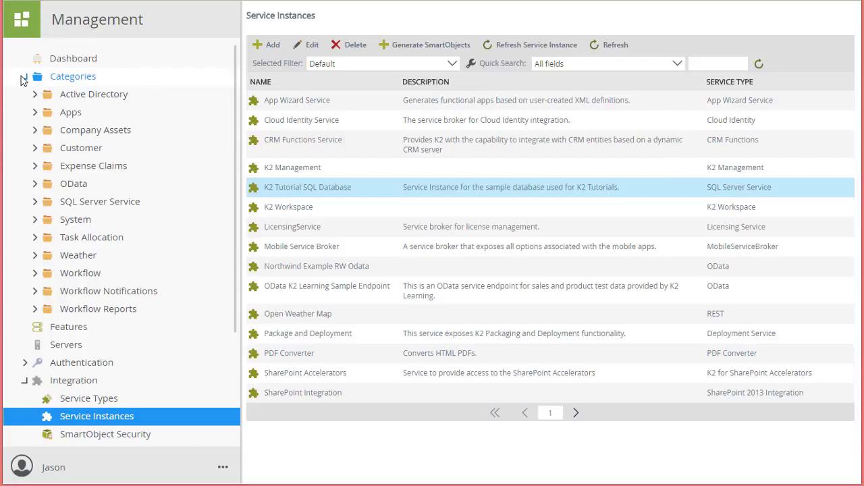
{"action": "left_click", "coordinate": [34, 202]}
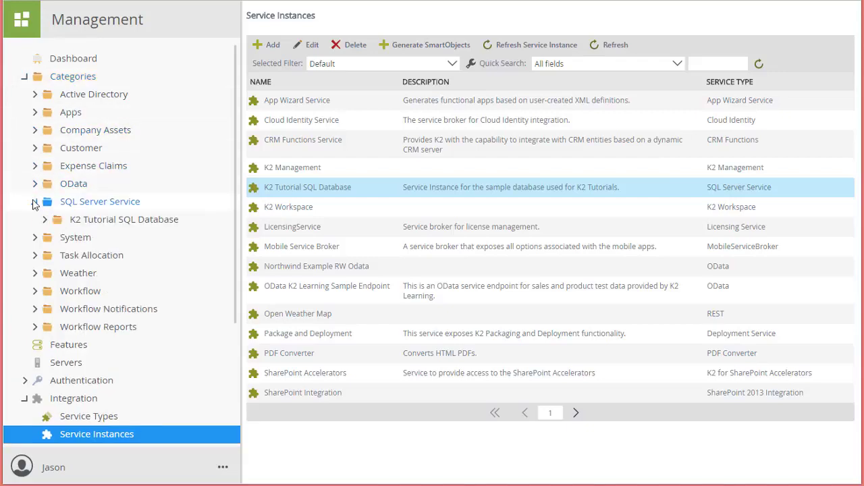
{"action": "left_click", "coordinate": [44, 220]}
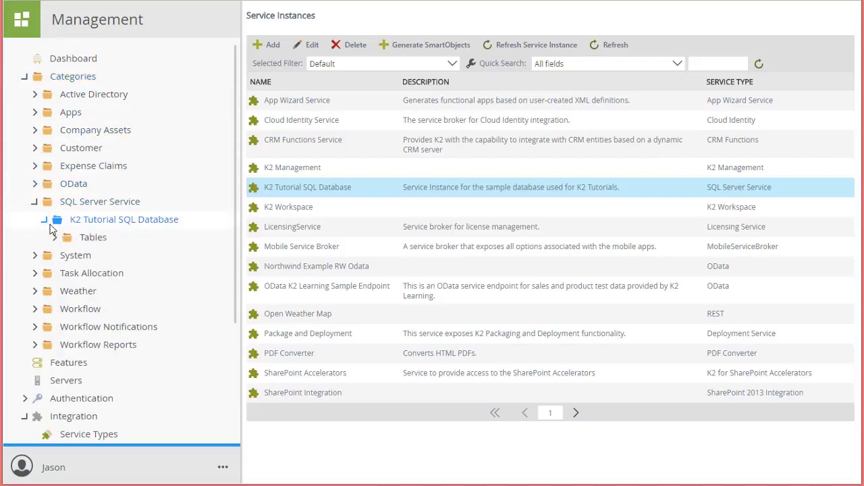
{"action": "left_click", "coordinate": [56, 239]}
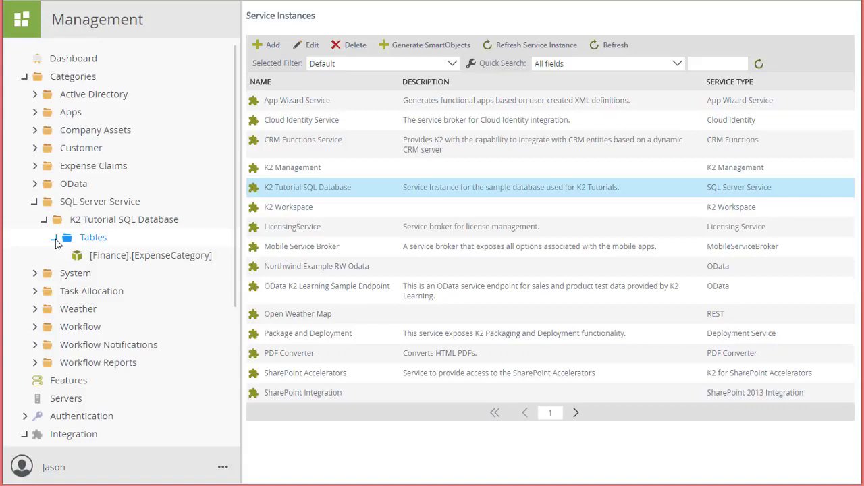
- Open the [Finance].[ExpenseCategory] SmartObject, pick its List method and bring up the Execute dialog
{"action": "left_click", "coordinate": [109, 260]}
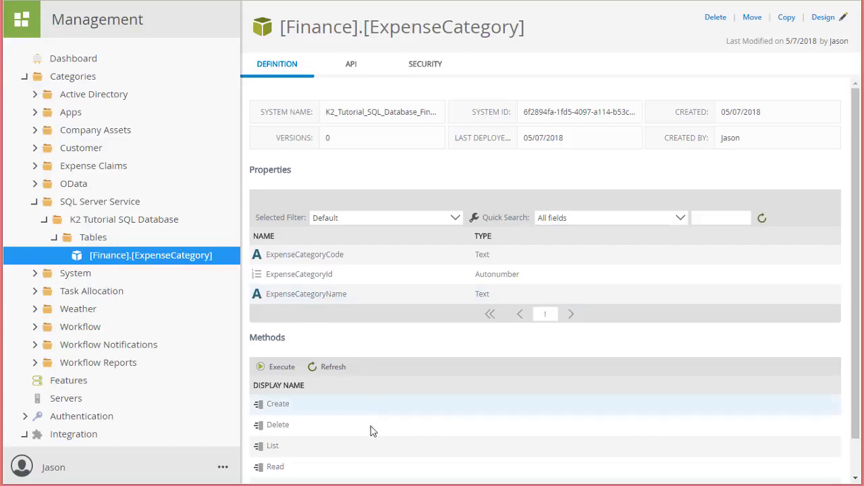
{"action": "left_click", "coordinate": [289, 446]}
{"action": "scroll", "coordinate": [289, 448], "scroll_direction": "down", "scroll_amount": 1}
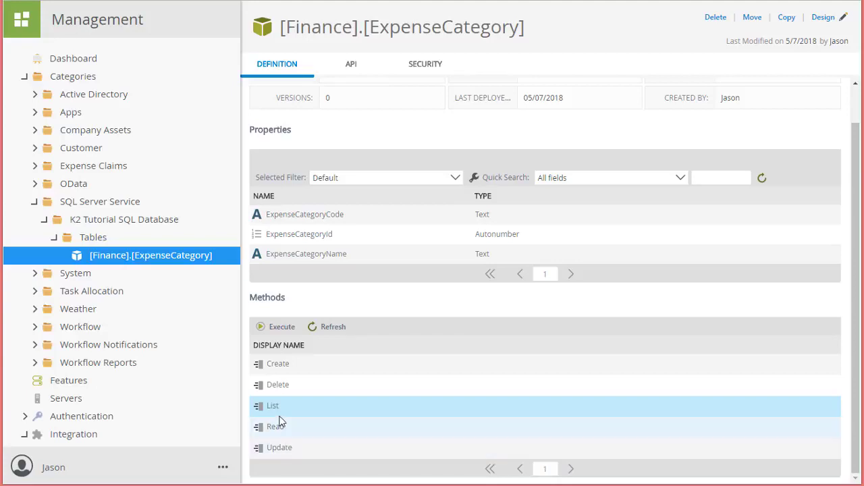
{"action": "left_click", "coordinate": [280, 328]}
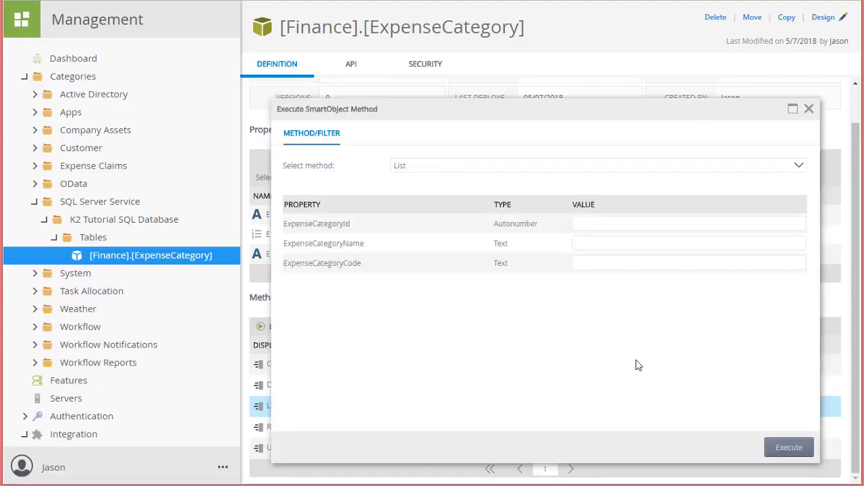
- Execute the ExpenseCategory List method
{"action": "left_click", "coordinate": [787, 448]}
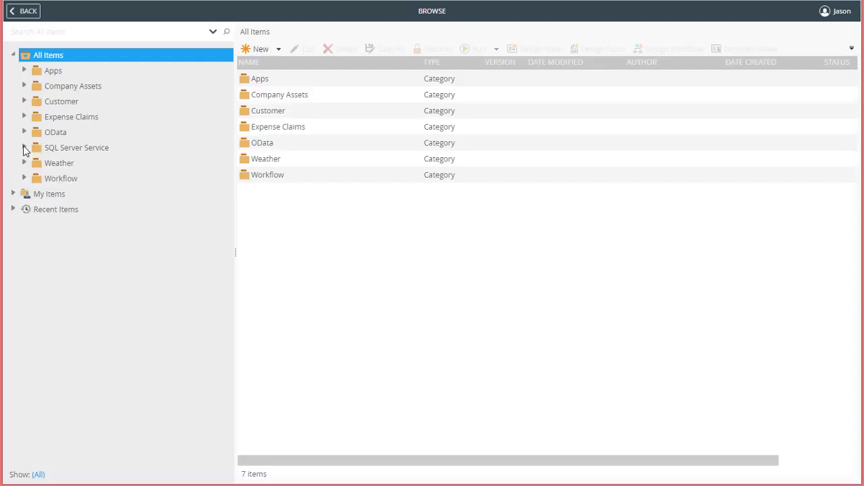
- Select [Finance].[ExpenseCategory] under SQL Server Service > K2 Tutorial SQL Database > Tables and choose Generate a View
{"action": "left_click", "coordinate": [24, 148]}
{"action": "left_click", "coordinate": [36, 162]}
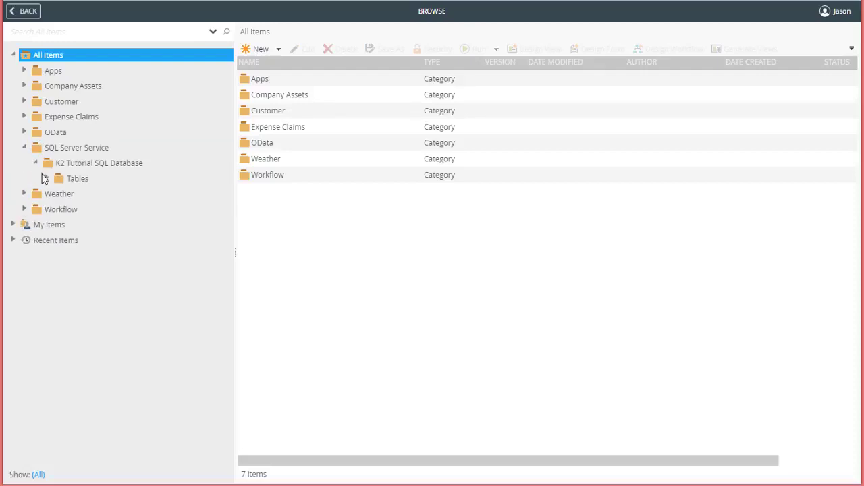
{"action": "left_click", "coordinate": [47, 178]}
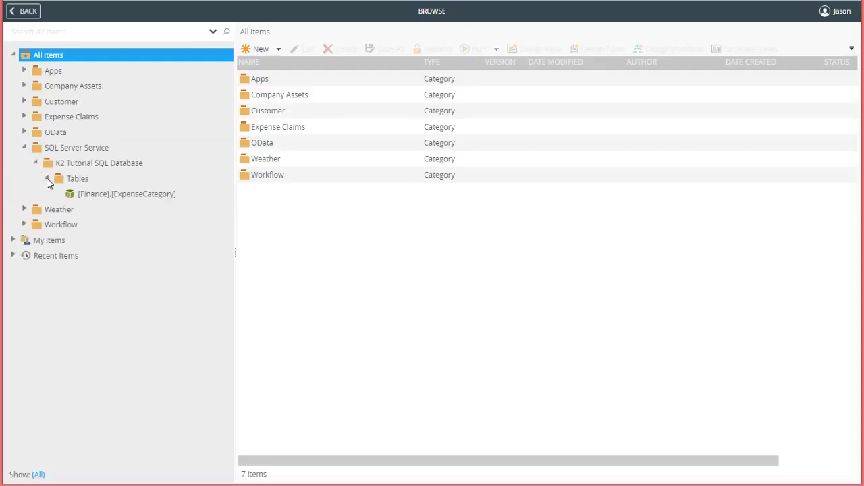
{"action": "left_click", "coordinate": [84, 195]}
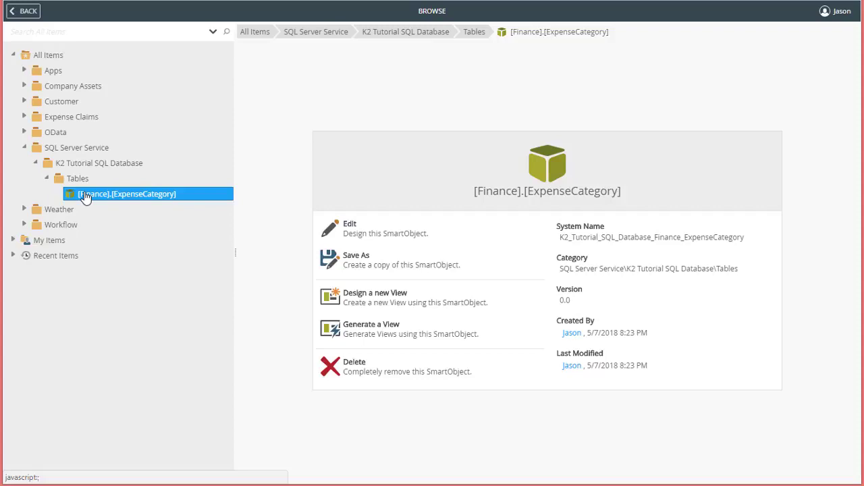
{"action": "left_click", "coordinate": [351, 329]}
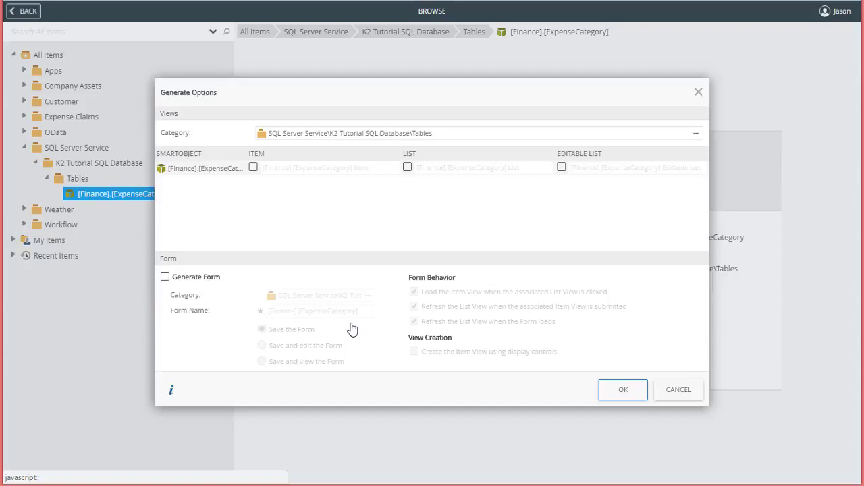
- Enable Item and List views plus Generate Form for ExpenseCategory, and open the views' category picker
{"action": "left_click", "coordinate": [252, 168]}
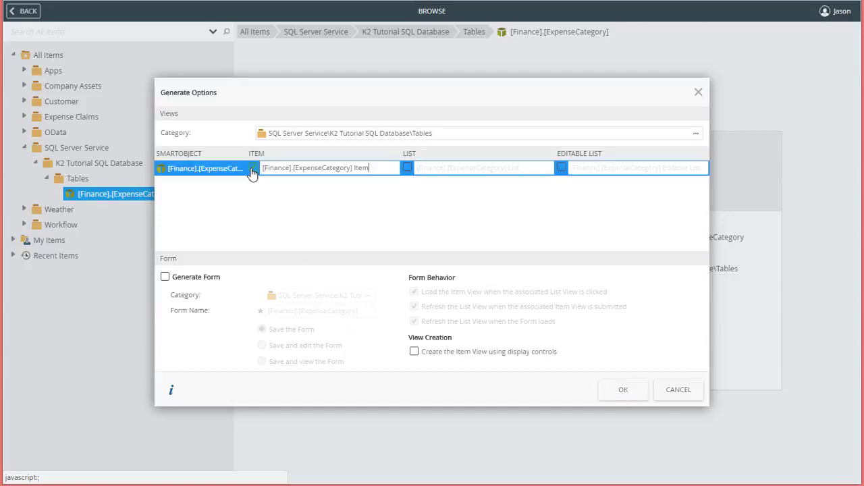
{"action": "left_click", "coordinate": [407, 167]}
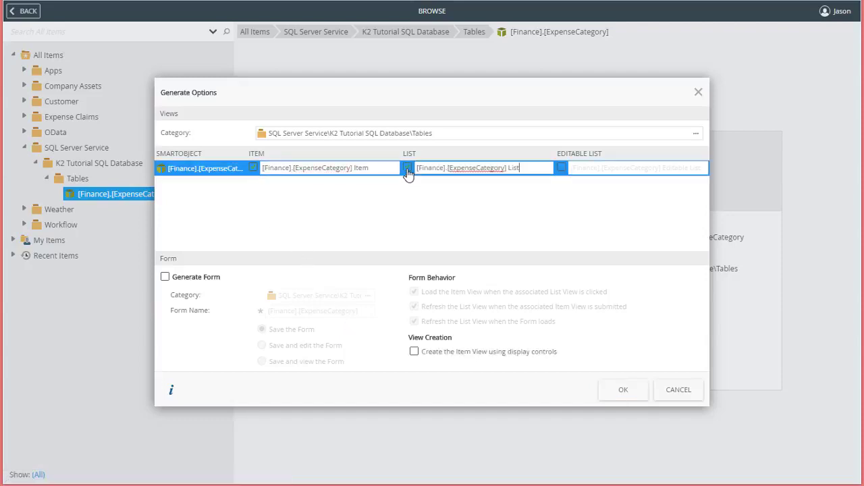
{"action": "left_click", "coordinate": [165, 277]}
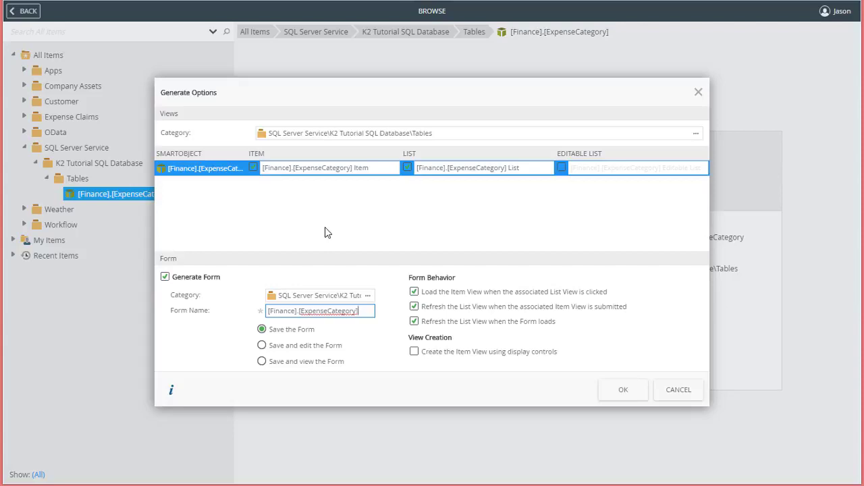
{"action": "left_click", "coordinate": [694, 137]}
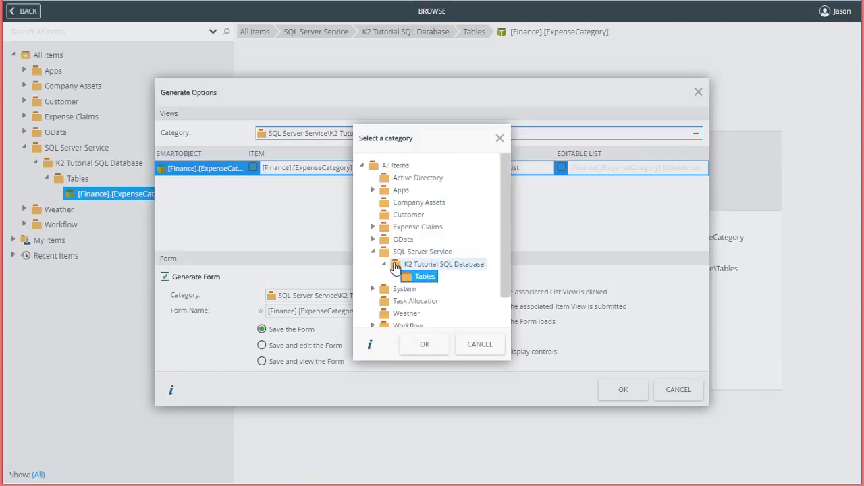
- Set the views' category to Expense Claims\Views
{"action": "left_click", "coordinate": [374, 228]}
{"action": "left_click", "coordinate": [412, 268]}
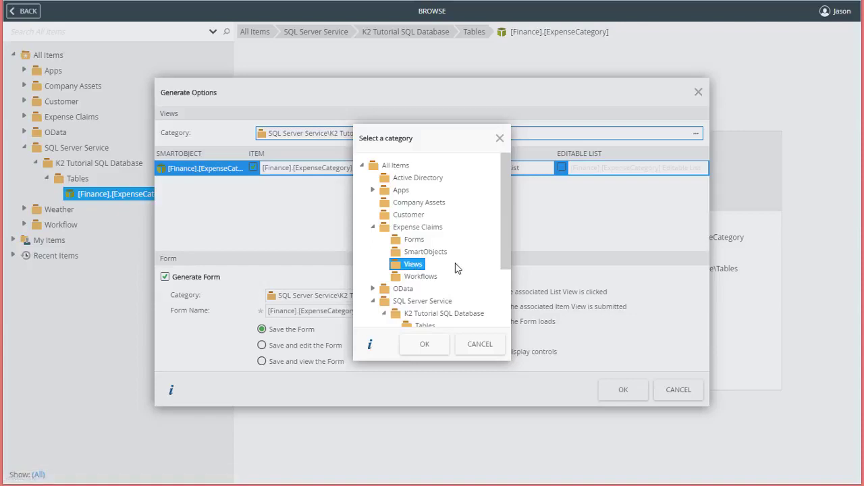
{"action": "left_click", "coordinate": [425, 344]}
- Set the form's category to Expense Claims\Forms
{"action": "left_click", "coordinate": [358, 301]}
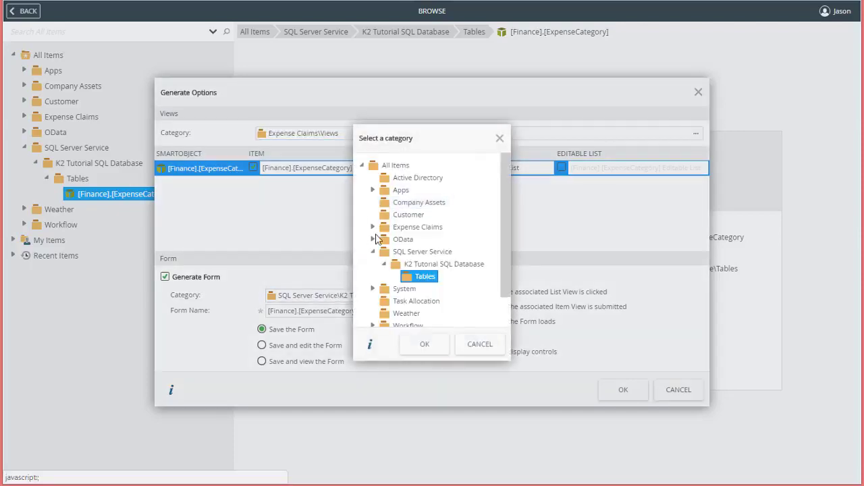
{"action": "left_click", "coordinate": [372, 227]}
{"action": "left_click", "coordinate": [409, 241]}
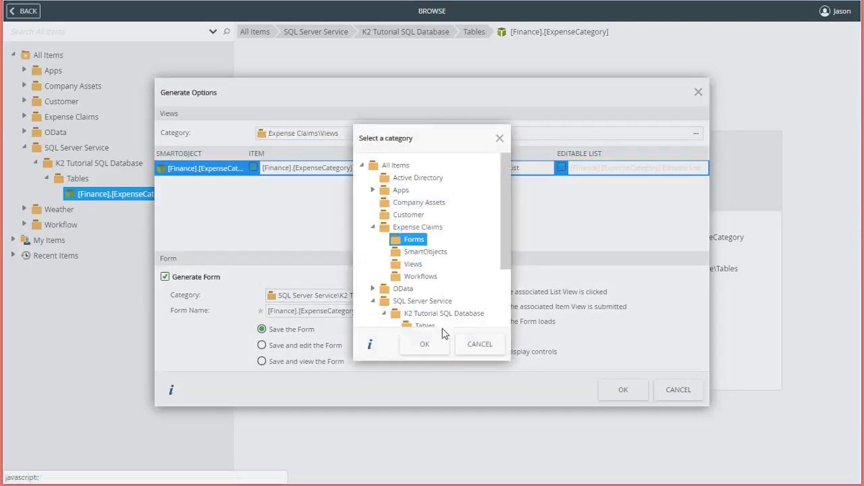
{"action": "left_click", "coordinate": [427, 344]}
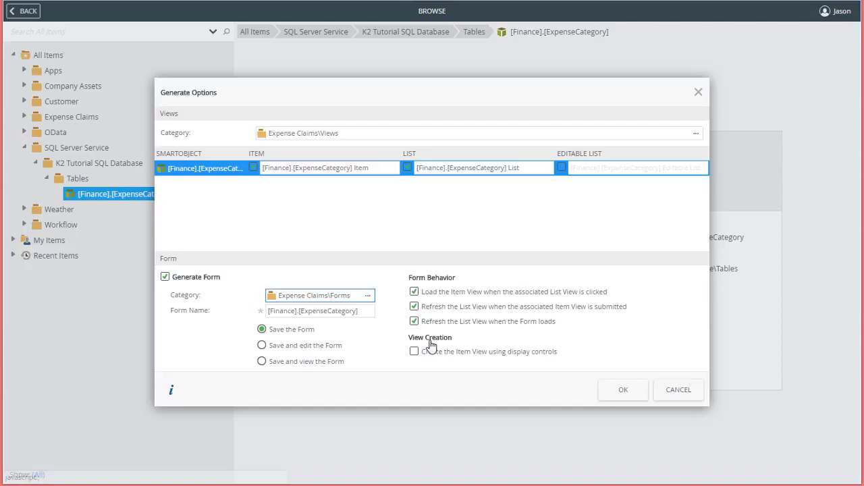
- Generate the ExpenseCategory views and form, then open the [Finance].[ExpenseCategory] form's details
{"action": "left_click", "coordinate": [622, 392]}
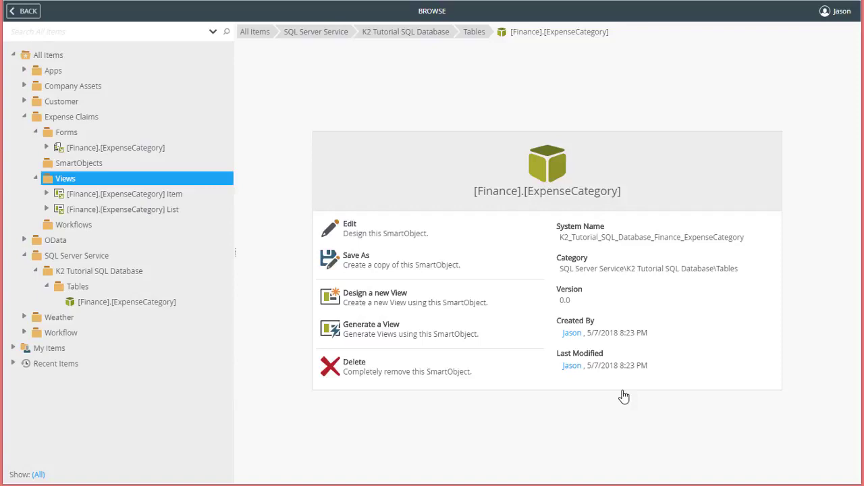
{"action": "left_click", "coordinate": [145, 150]}
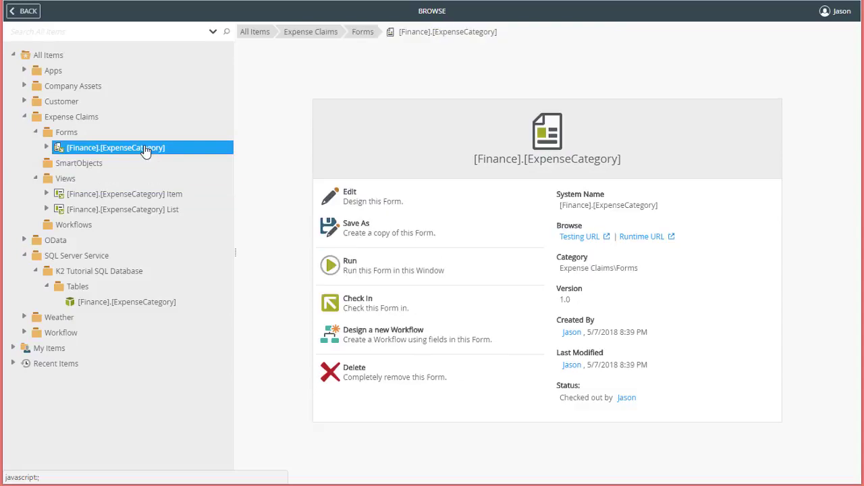
- Run the form and load Client Entertainment, Office Equipment and Cell phones into the item fields
{"action": "left_click", "coordinate": [348, 270]}
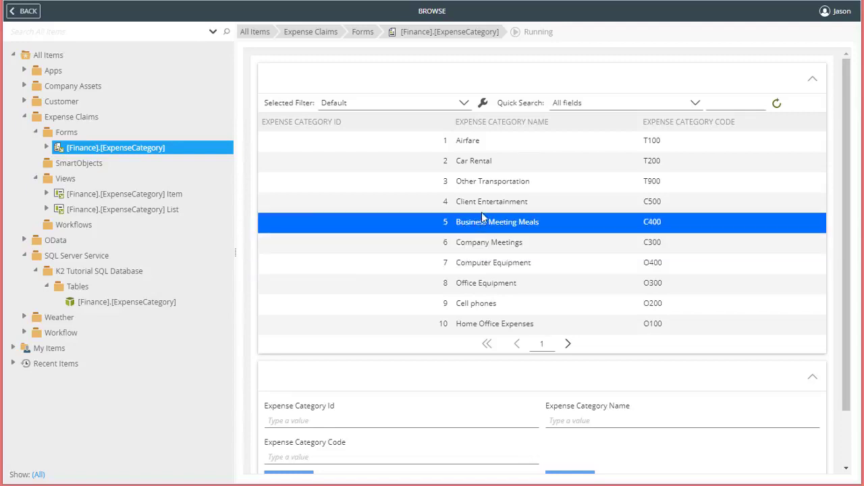
{"action": "left_click", "coordinate": [491, 204]}
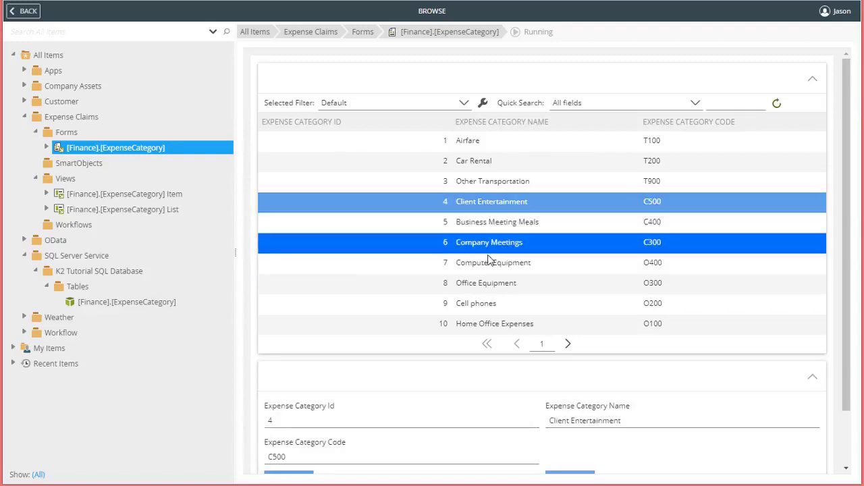
{"action": "scroll", "coordinate": [489, 250], "scroll_direction": "down", "scroll_amount": 1}
{"action": "left_click", "coordinate": [497, 222]}
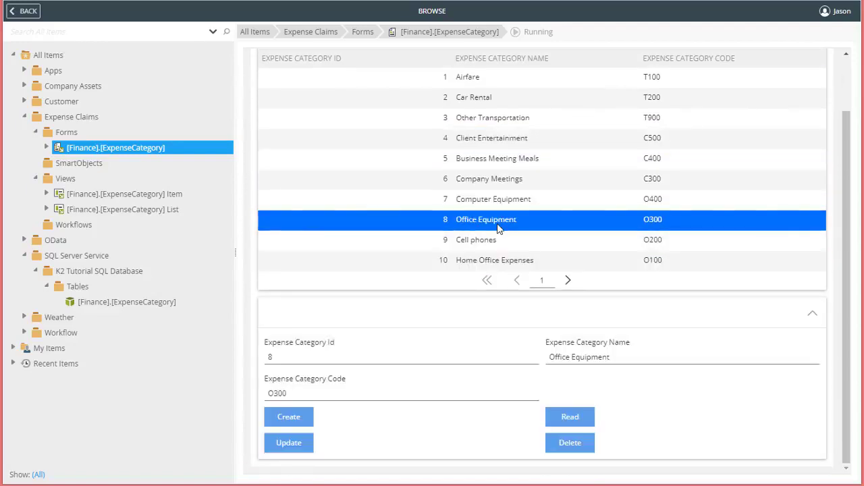
{"action": "left_click", "coordinate": [484, 242]}
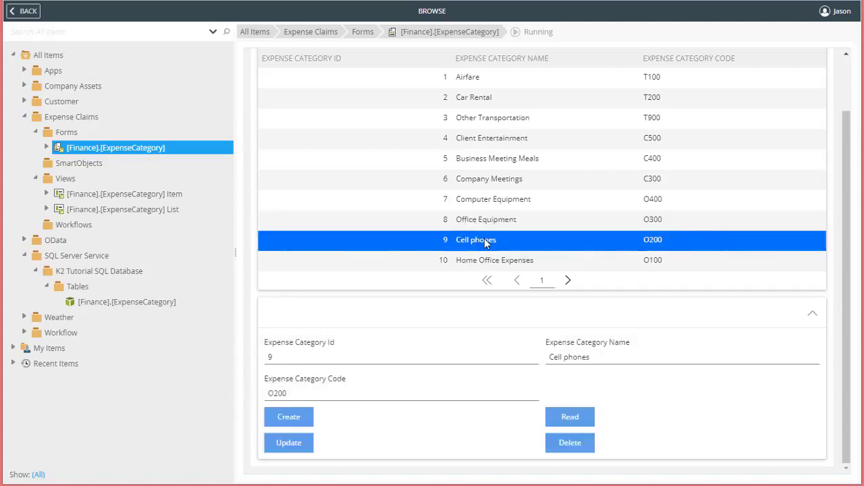